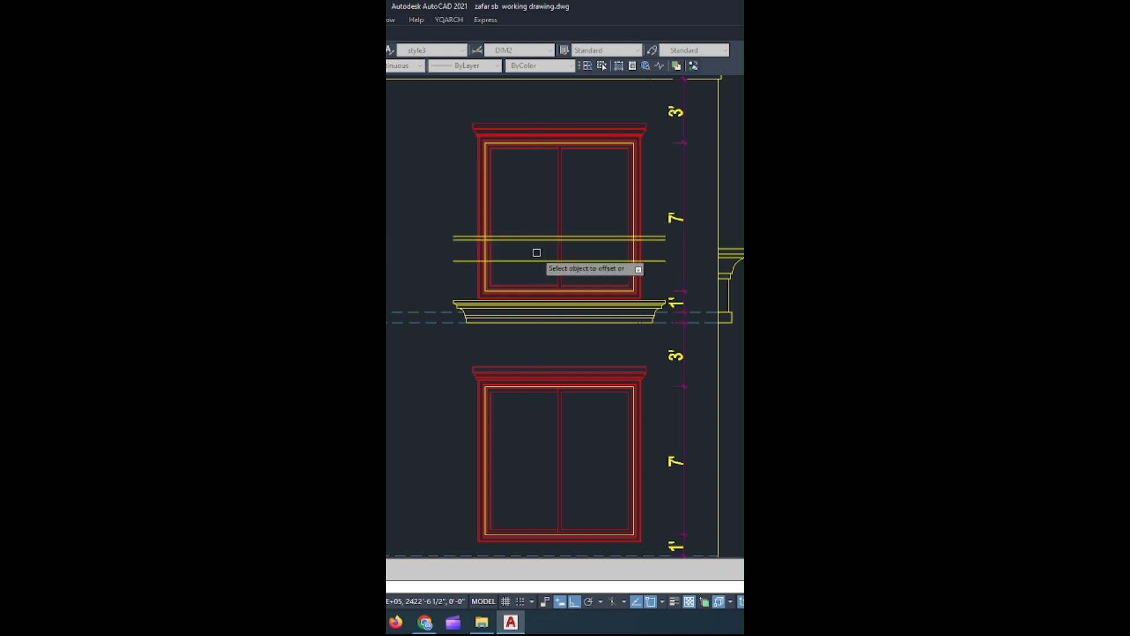
Step: Copy the lower pair of rail lines crossing the upper window straight down towards the sill
{"action": "key", "text": "Return"}
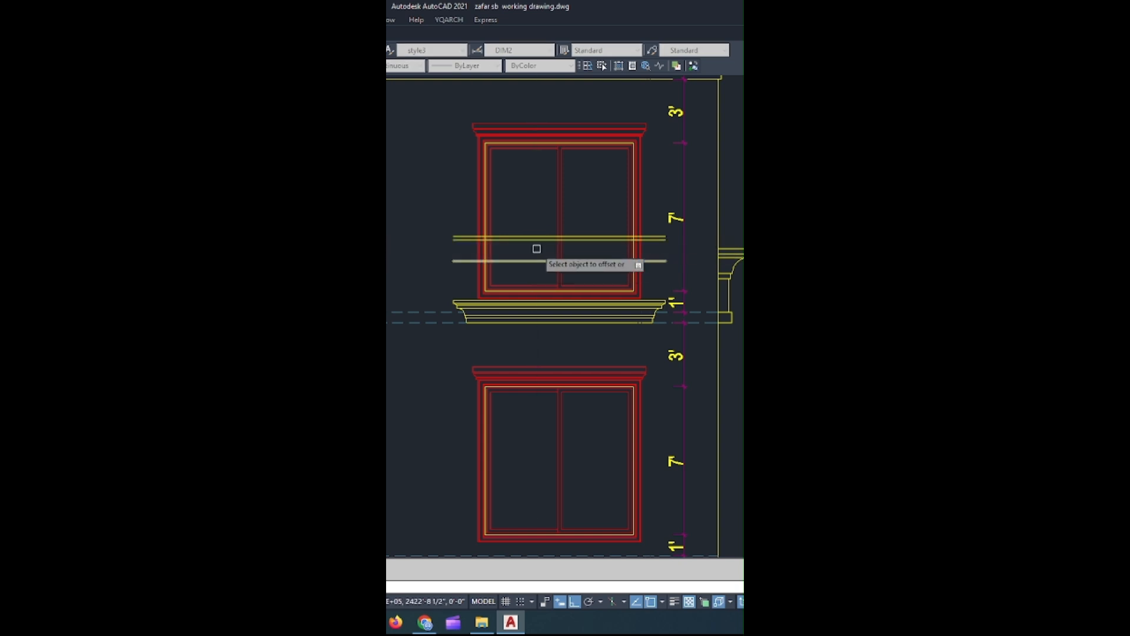
{"action": "key", "text": "Escape"}
{"action": "left_click", "coordinate": [537, 257]}
{"action": "left_click", "coordinate": [532, 272]}
{"action": "type", "text": "co"}
{"action": "key", "text": "Return"}
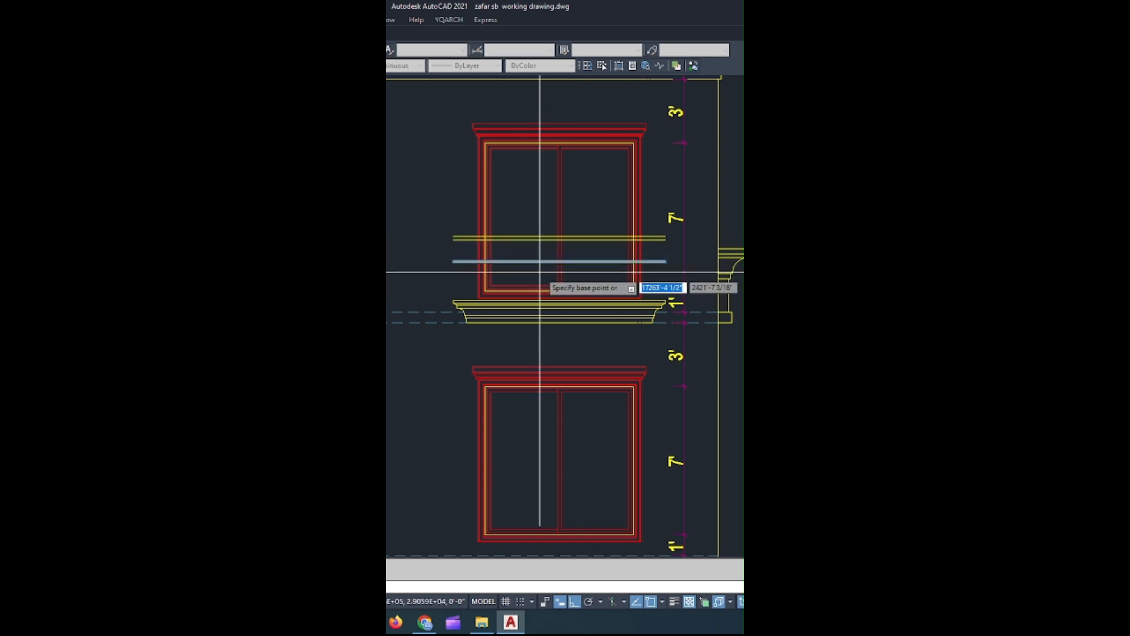
{"action": "left_click", "coordinate": [540, 271]}
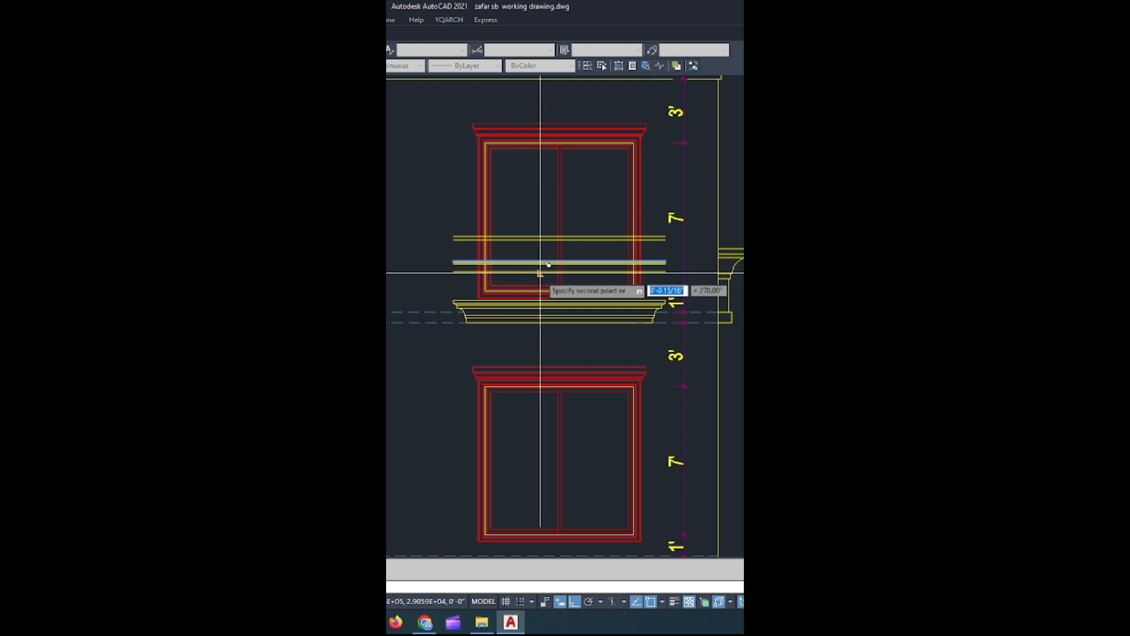
{"action": "key", "text": "Return"}
Step: Generate a banister elevation with the LG command along the top of the window sill, from one end to the other, using the current settings
{"action": "key", "text": "Return"}
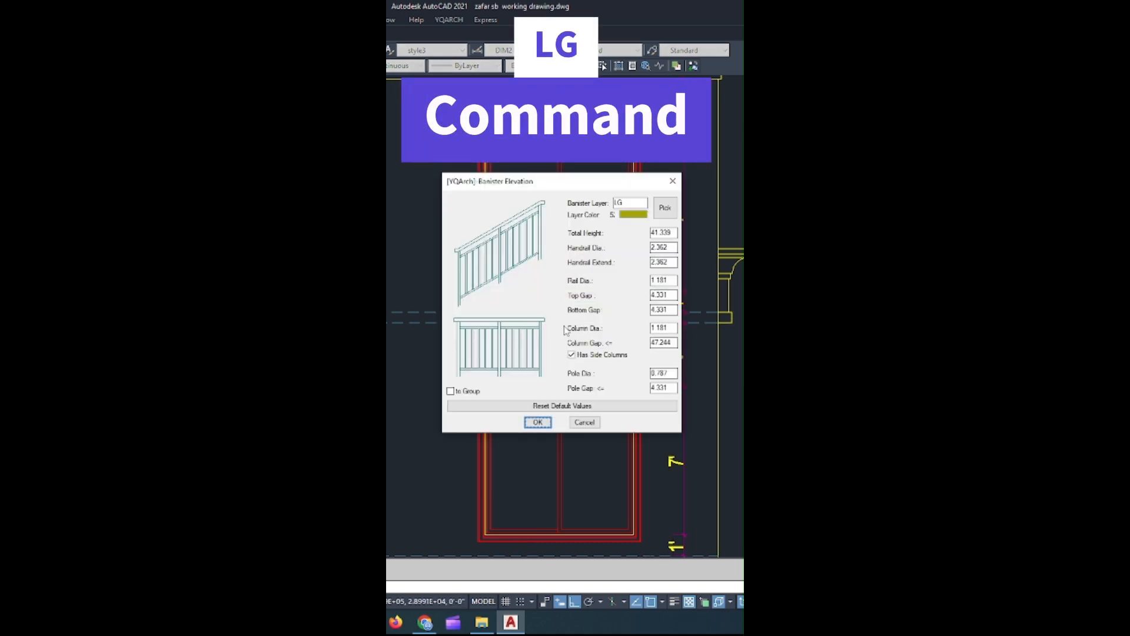
{"action": "left_click", "coordinate": [539, 422]}
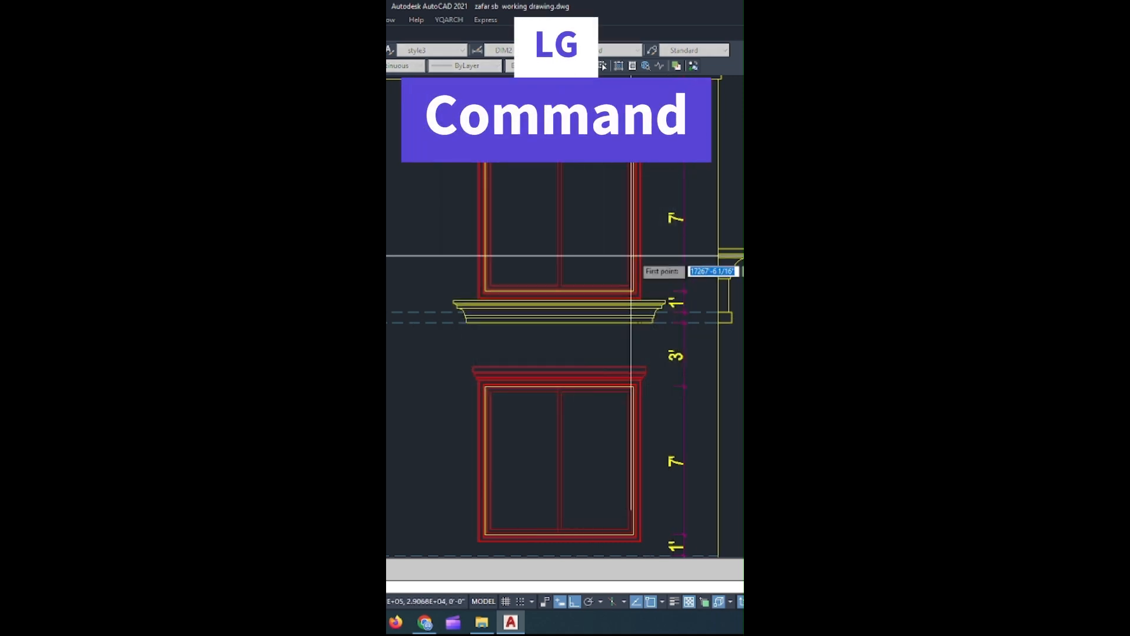
{"action": "left_click", "coordinate": [666, 301]}
{"action": "left_click", "coordinate": [453, 300]}
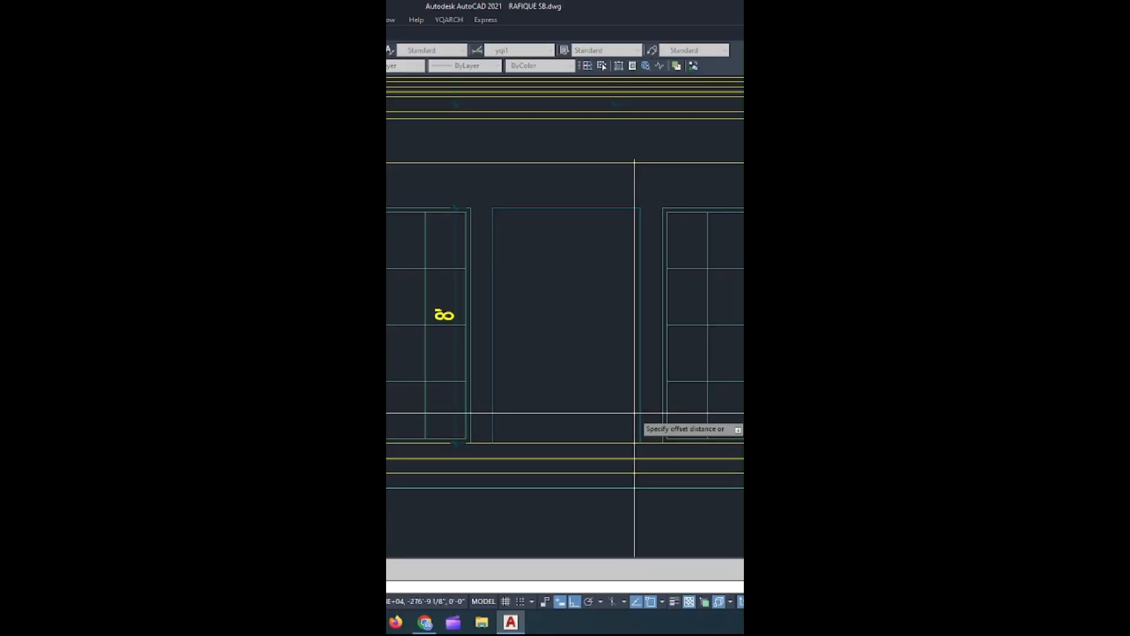
Step: Offset the door opening outline inward to form the door frame
{"action": "key", "text": "Return"}
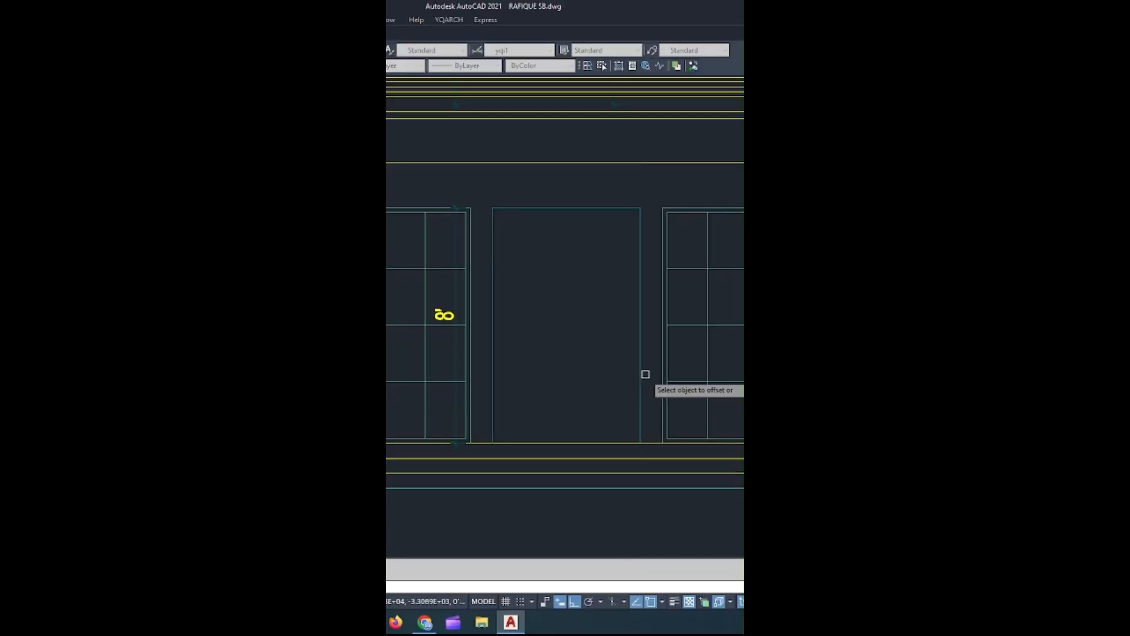
{"action": "left_click", "coordinate": [640, 338]}
{"action": "left_click", "coordinate": [613, 344]}
{"action": "key", "text": "Escape"}
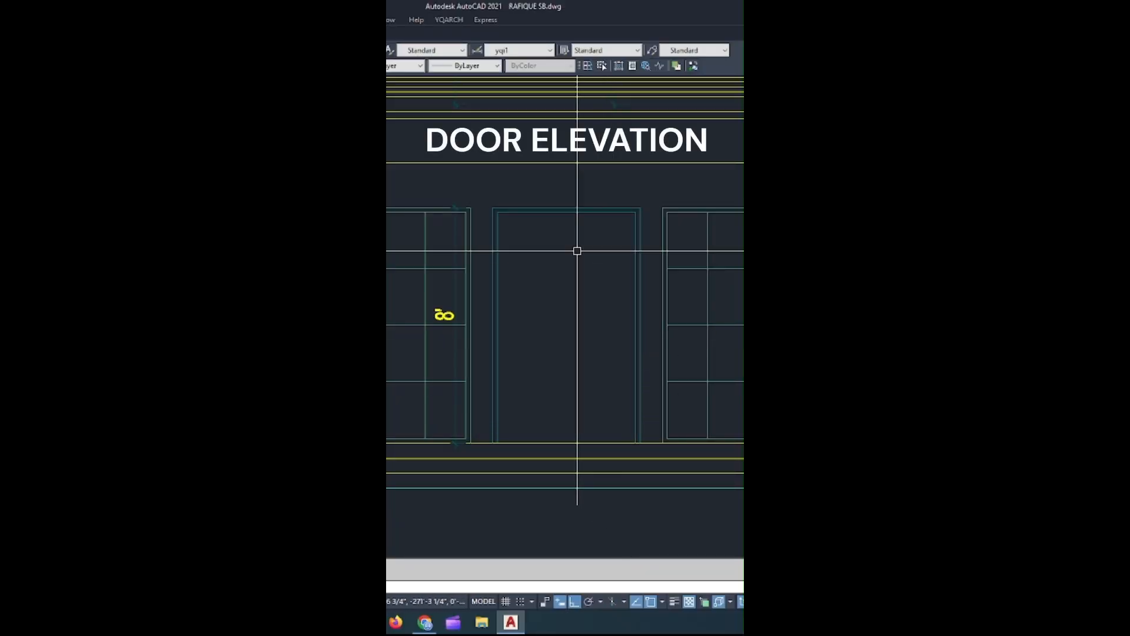
Step: Draw a vertical centre line from the midpoint of the inner frame's head down to the floor line
{"action": "type", "text": "l"}
{"action": "key", "text": "Return"}
{"action": "left_click", "coordinate": [567, 212]}
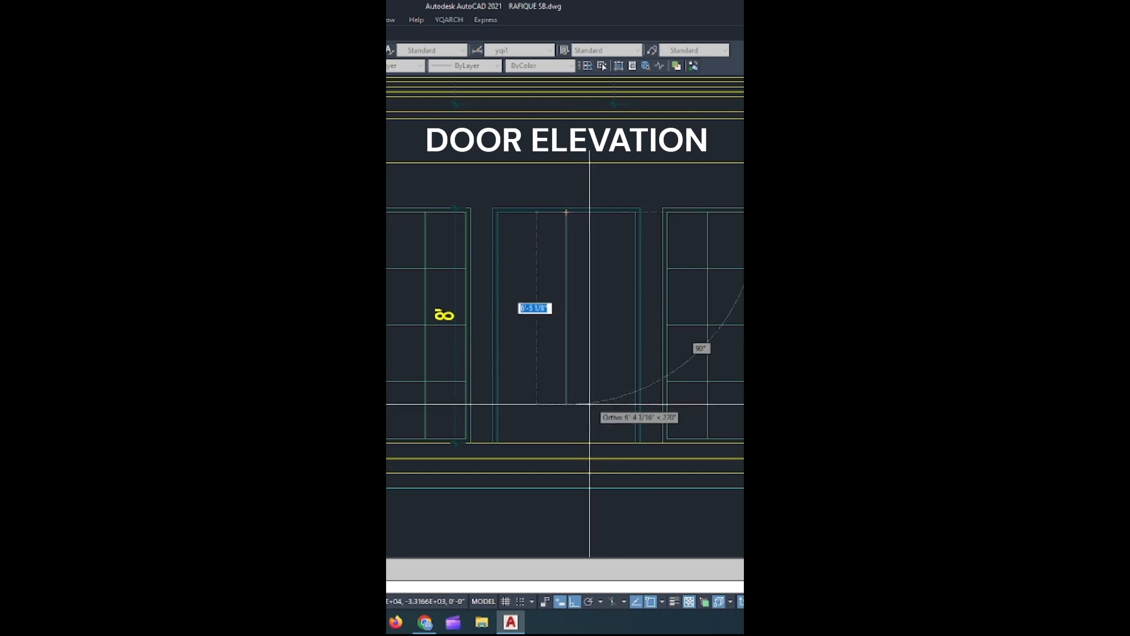
{"action": "left_click", "coordinate": [566, 442]}
{"action": "key", "text": "Escape"}
Step: Offset the inner door frame outline inward to form the panel border
{"action": "type", "text": "o"}
{"action": "key", "text": "Return"}
{"action": "key", "text": "Return"}
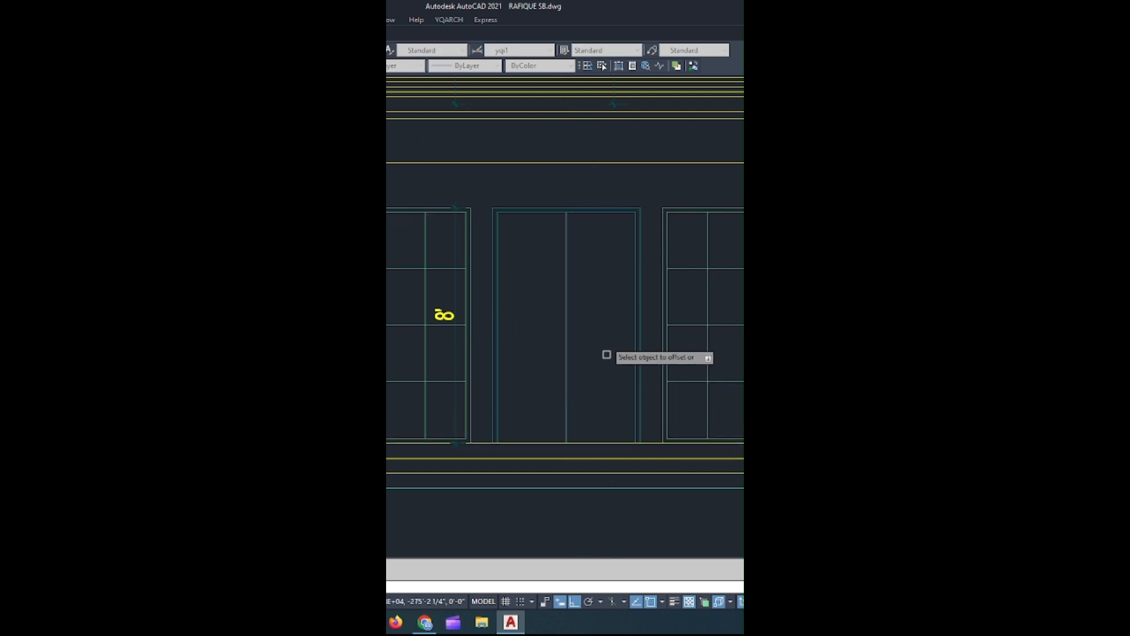
{"action": "left_click", "coordinate": [593, 212]}
{"action": "left_click", "coordinate": [597, 264]}
{"action": "key", "text": "Escape"}
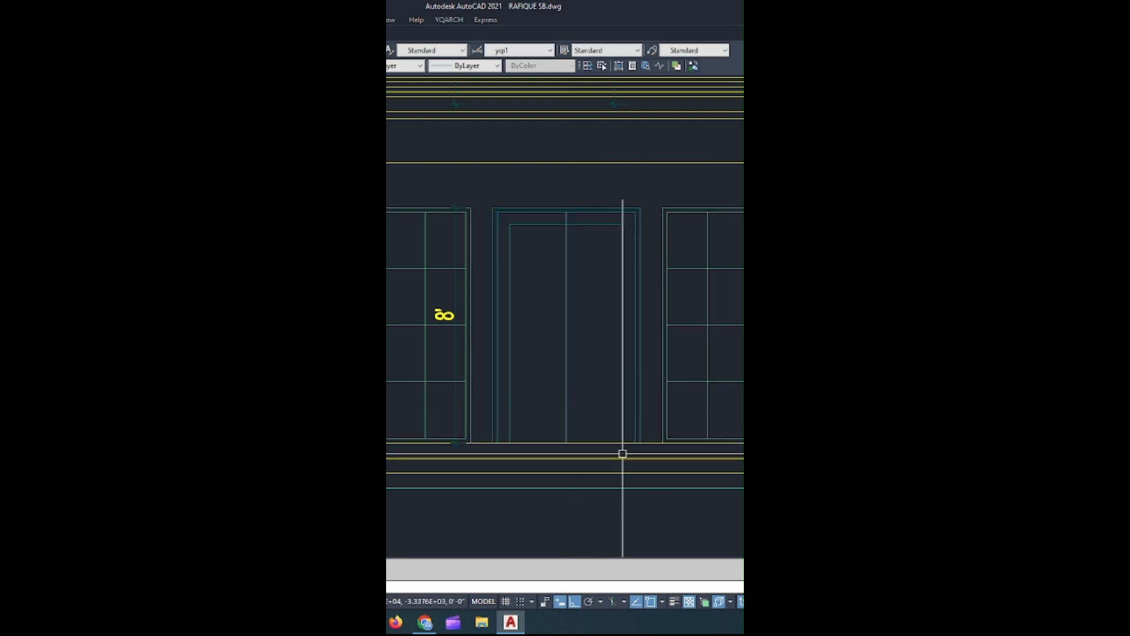
Step: Offset the floor line upward to form the bottom edge of the door panels
{"action": "key", "text": "Return"}
{"action": "left_click", "coordinate": [601, 444]}
{"action": "left_click", "coordinate": [598, 419]}
{"action": "key", "text": "Escape"}
Step: Fillet the panel border's left side with the offset bottom line, then try the same at the right corner
{"action": "type", "text": "f"}
{"action": "left_click", "coordinate": [510, 412]}
{"action": "left_click", "coordinate": [524, 425]}
{"action": "key", "text": "Return"}
{"action": "left_click", "coordinate": [597, 425]}
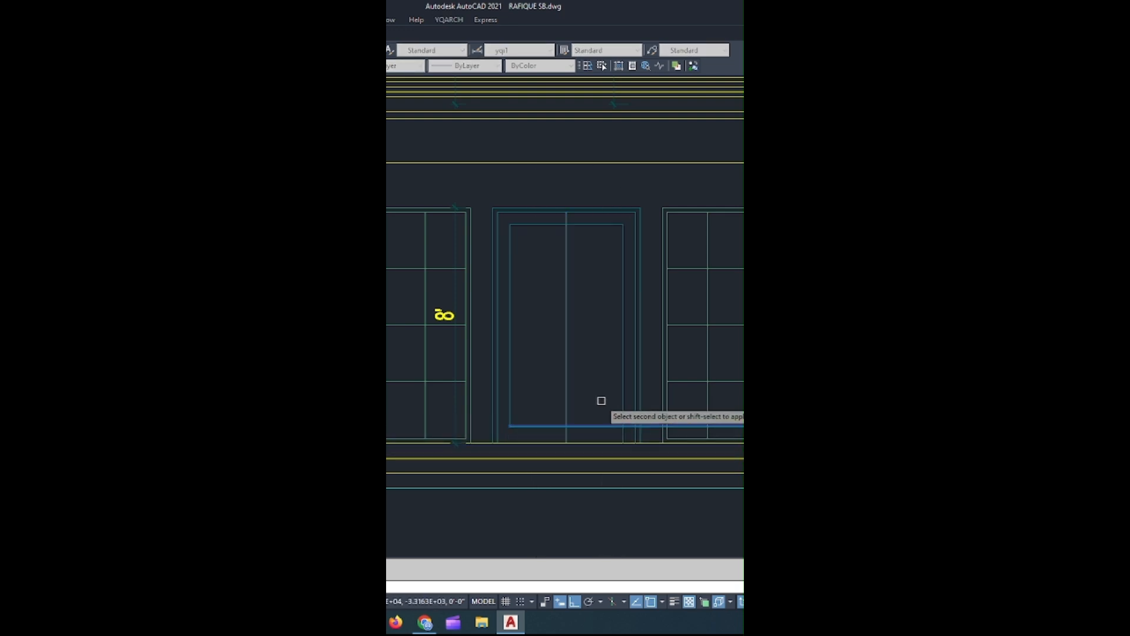
{"action": "key", "text": "Escape"}
Step: Trim the panel's bottom line where it crosses the right side of the panel border
{"action": "type", "text": "tr"}
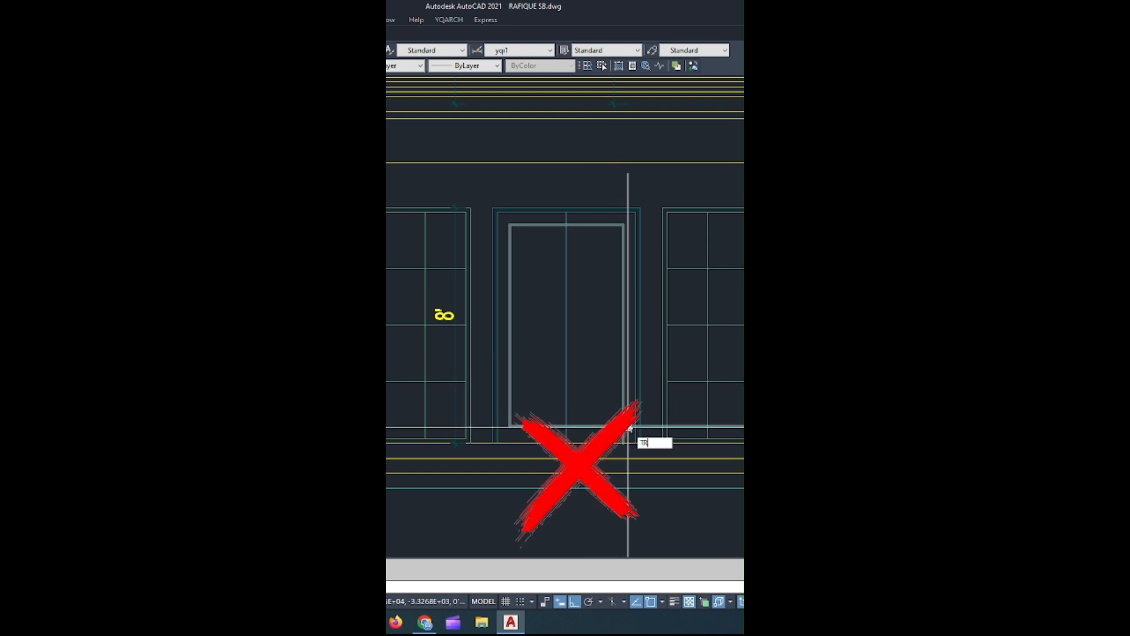
{"action": "key", "text": "space"}
{"action": "left_click", "coordinate": [625, 425]}
{"action": "key", "text": "space"}
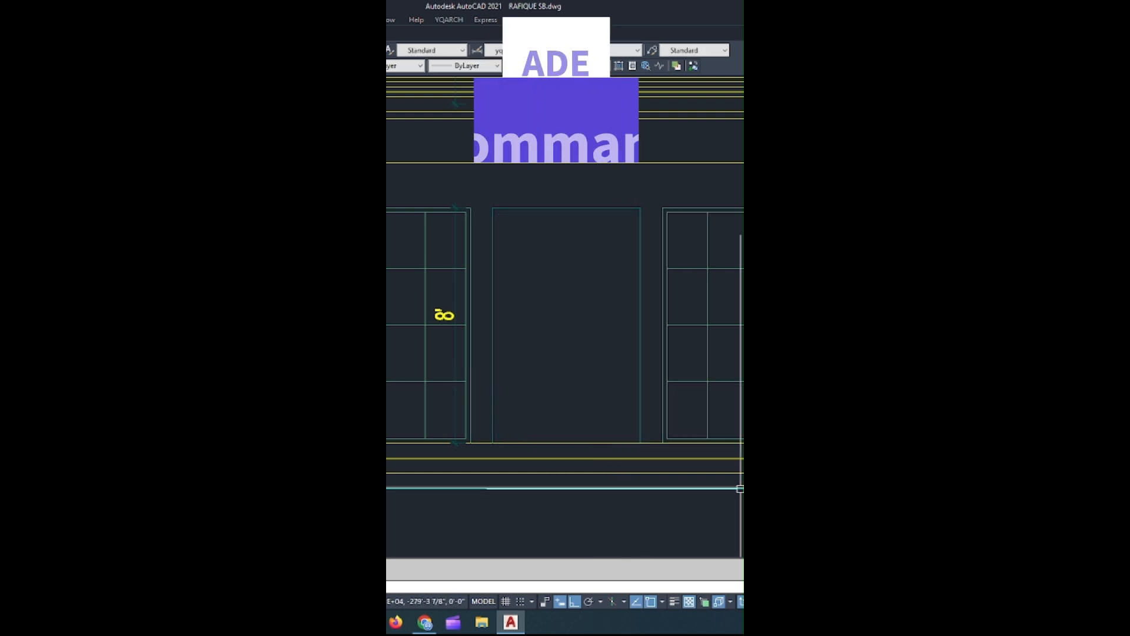
Step: Generate a door elevation with the ADE command inside the empty opening, between its upper right and lower left corners
{"action": "type", "text": "ade"}
{"action": "key", "text": "space"}
{"action": "left_click", "coordinate": [497, 175]}
{"action": "left_click", "coordinate": [677, 241]}
{"action": "left_click", "coordinate": [640, 207]}
{"action": "left_click", "coordinate": [488, 443]}
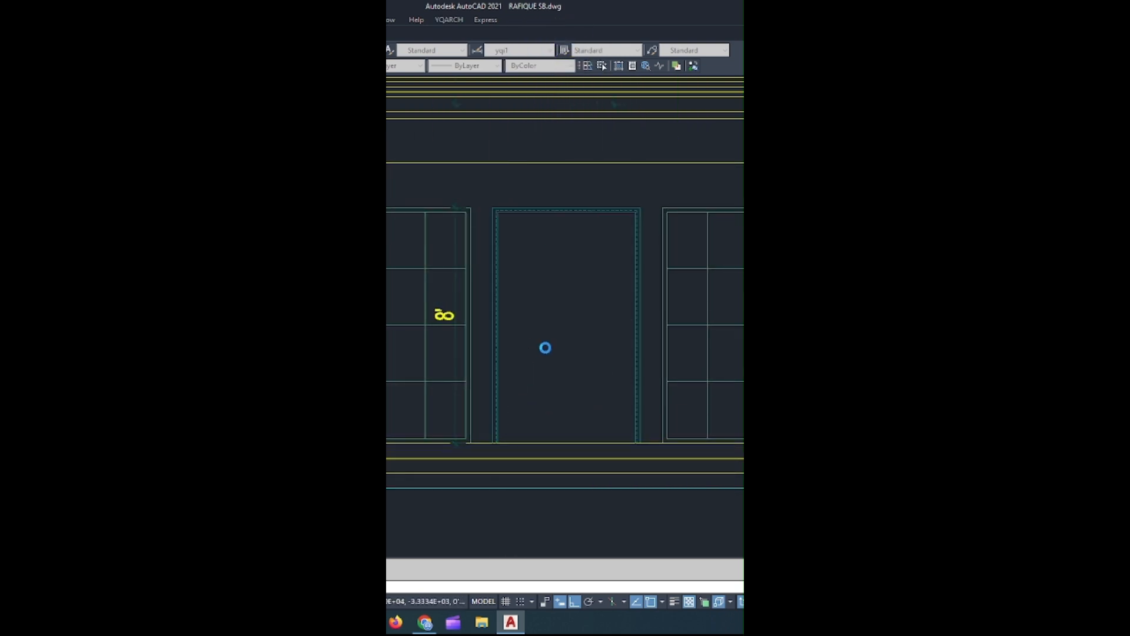
{"action": "key", "text": "Return"}
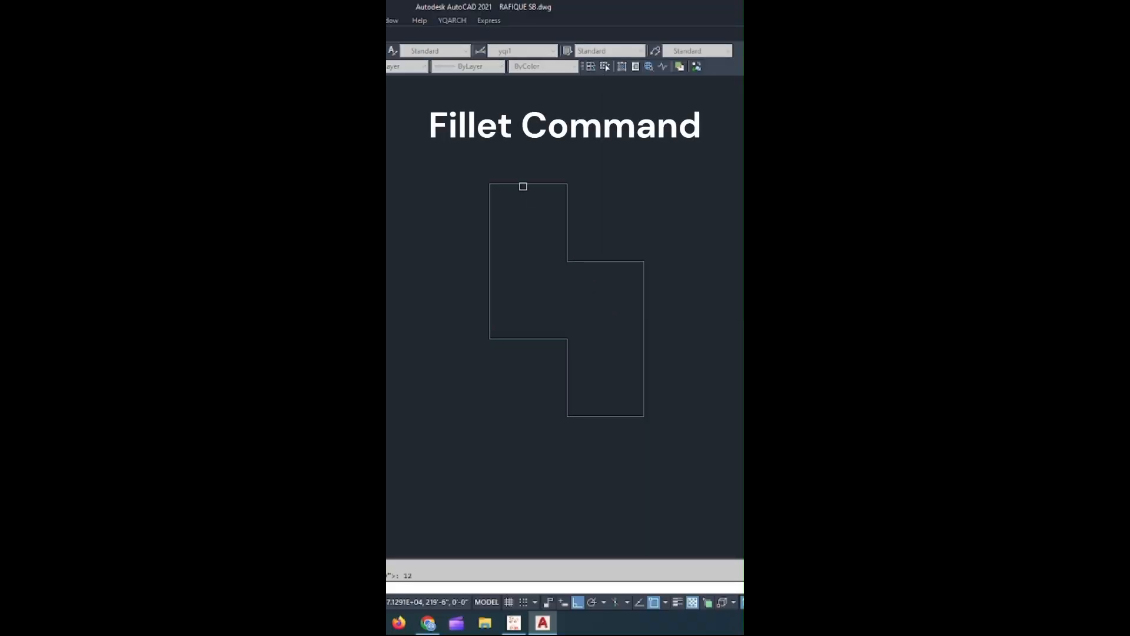
Step: Fillet the stepped outline with a radius of 12, first corner by corner and finally as a whole polyline
{"action": "left_click", "coordinate": [489, 224]}
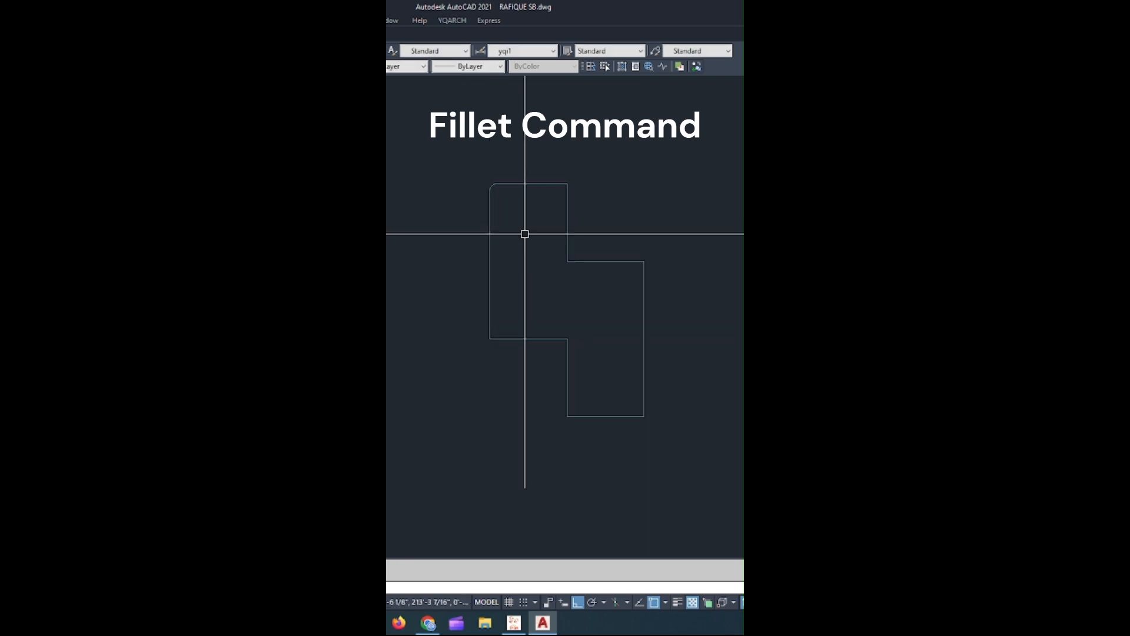
{"action": "left_click", "coordinate": [565, 226]}
{"action": "key", "text": "Return"}
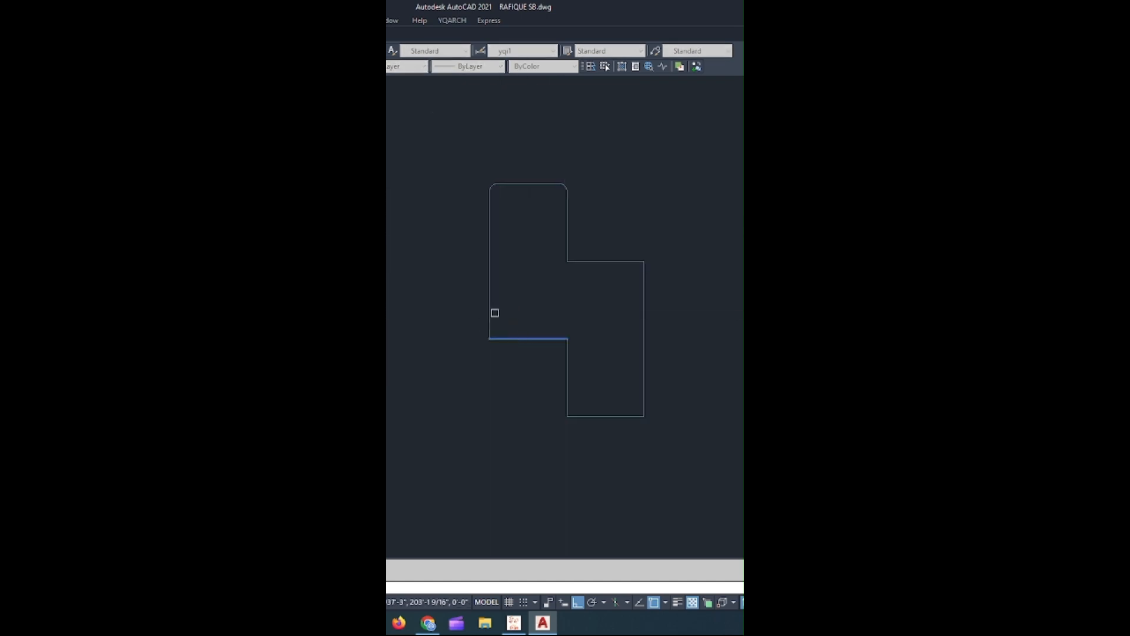
{"action": "left_click", "coordinate": [488, 306]}
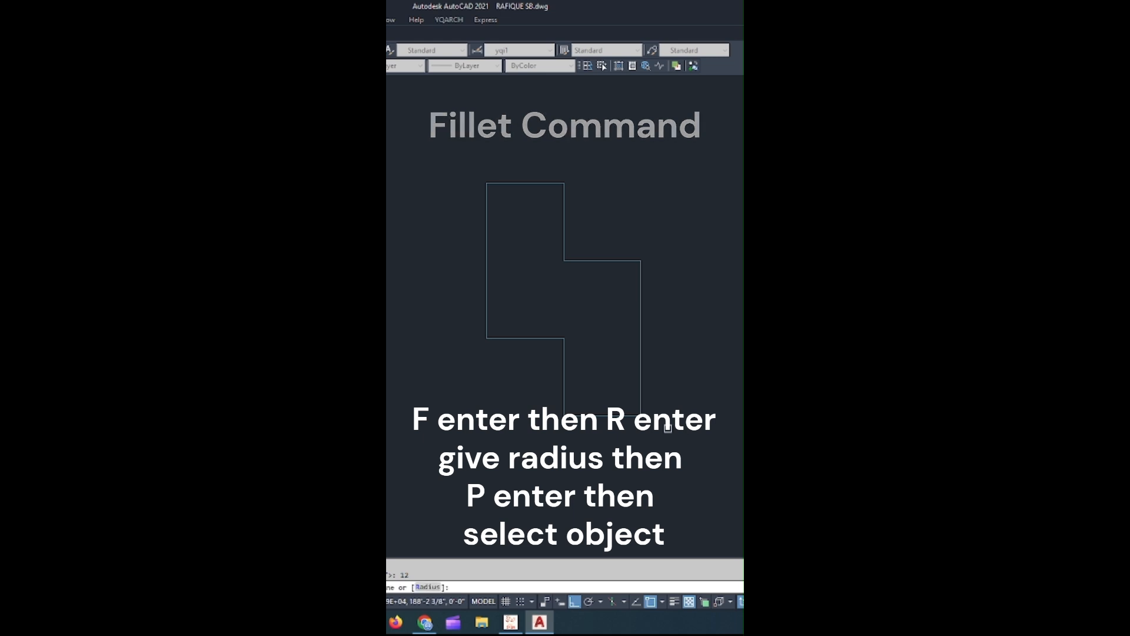
{"action": "left_click", "coordinate": [640, 319]}
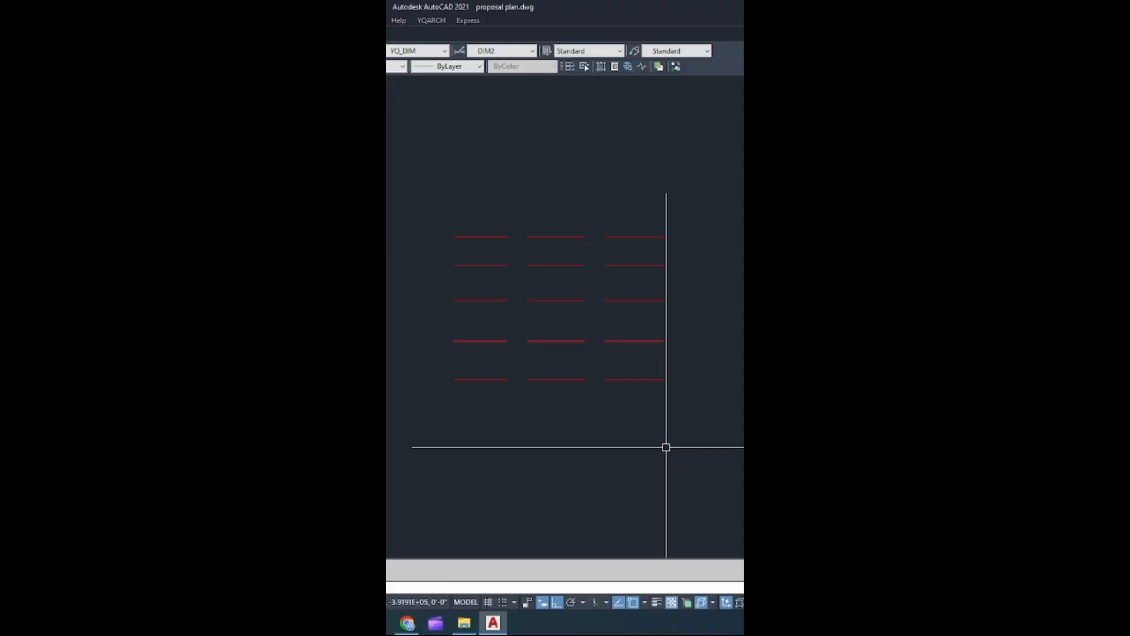
Step: Join the separate red segments of the two lowest rows into one continuous line per row
{"action": "type", "text": "ma"}
{"action": "key", "text": "Return"}
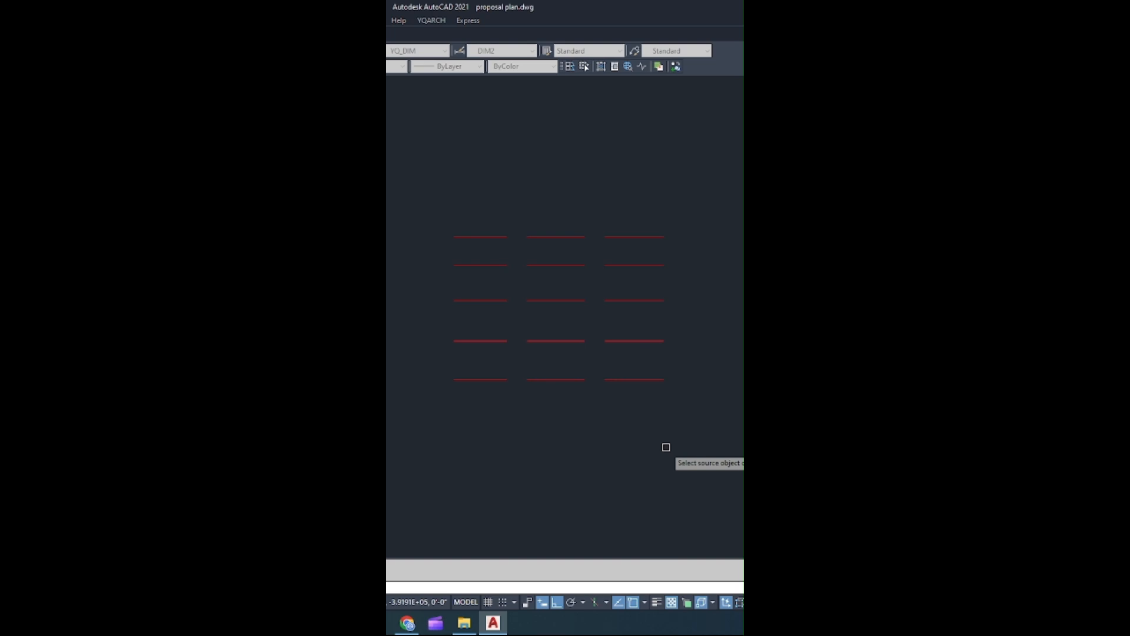
{"action": "left_click", "coordinate": [627, 394]}
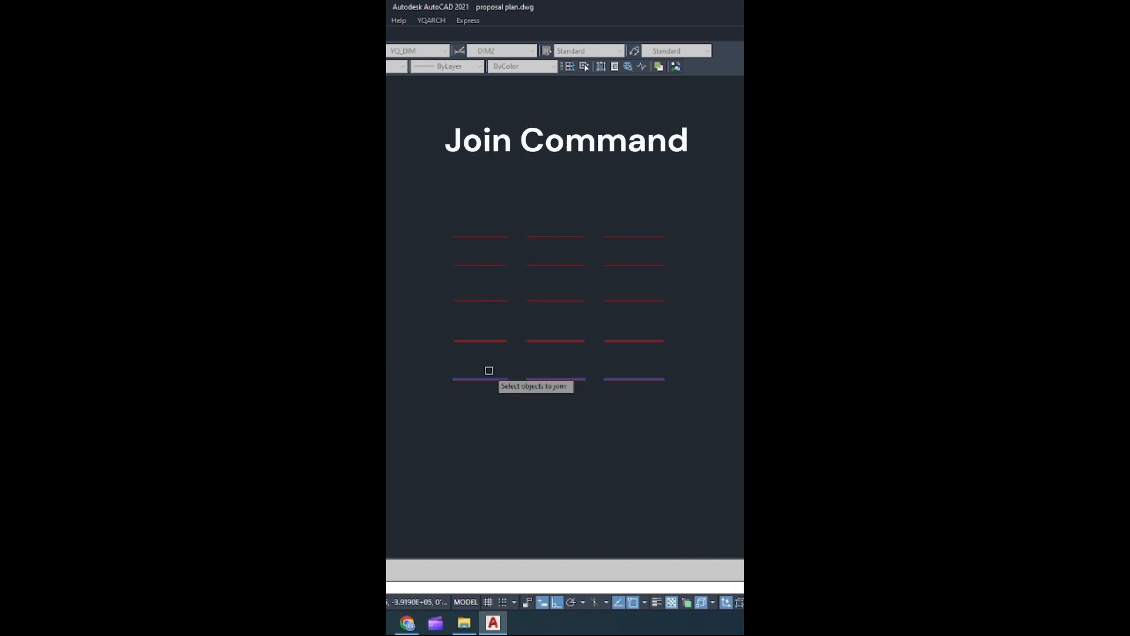
{"action": "key", "text": "Return"}
{"action": "left_click", "coordinate": [619, 357]}
{"action": "left_click", "coordinate": [501, 330]}
{"action": "key", "text": "Return"}
Step: Join the separate red segments of the three upper rows into one continuous line per row
{"action": "left_click", "coordinate": [620, 311]}
{"action": "left_click", "coordinate": [508, 292]}
{"action": "key", "text": "Return"}
{"action": "left_click", "coordinate": [627, 280]}
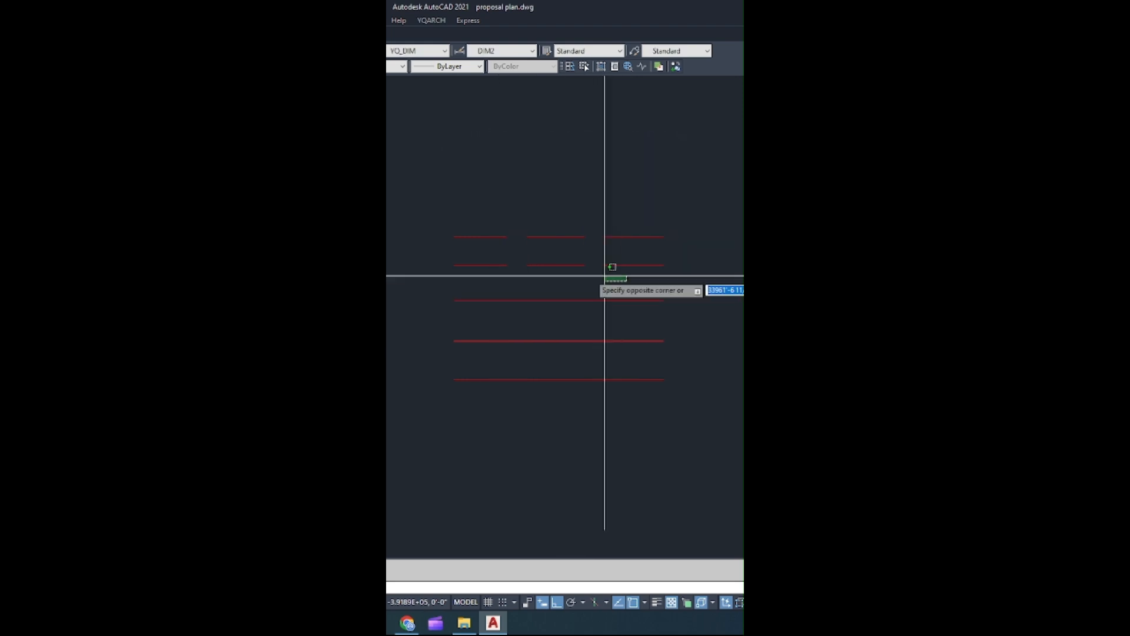
{"action": "left_click", "coordinate": [486, 259]}
{"action": "key", "text": "Return"}
{"action": "left_click", "coordinate": [630, 228]}
{"action": "left_click", "coordinate": [500, 247]}
{"action": "key", "text": "Return"}
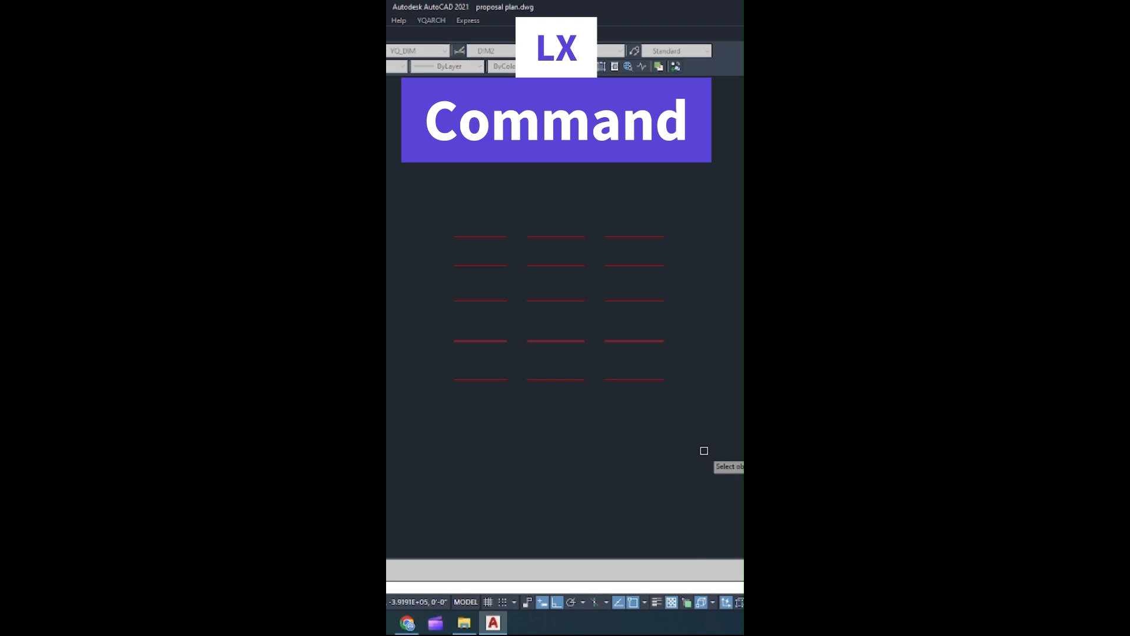
Step: Join the broken red segments of all five rows at once with the LX command
{"action": "left_click", "coordinate": [656, 223]}
{"action": "left_click", "coordinate": [502, 424]}
{"action": "key", "text": "Return"}
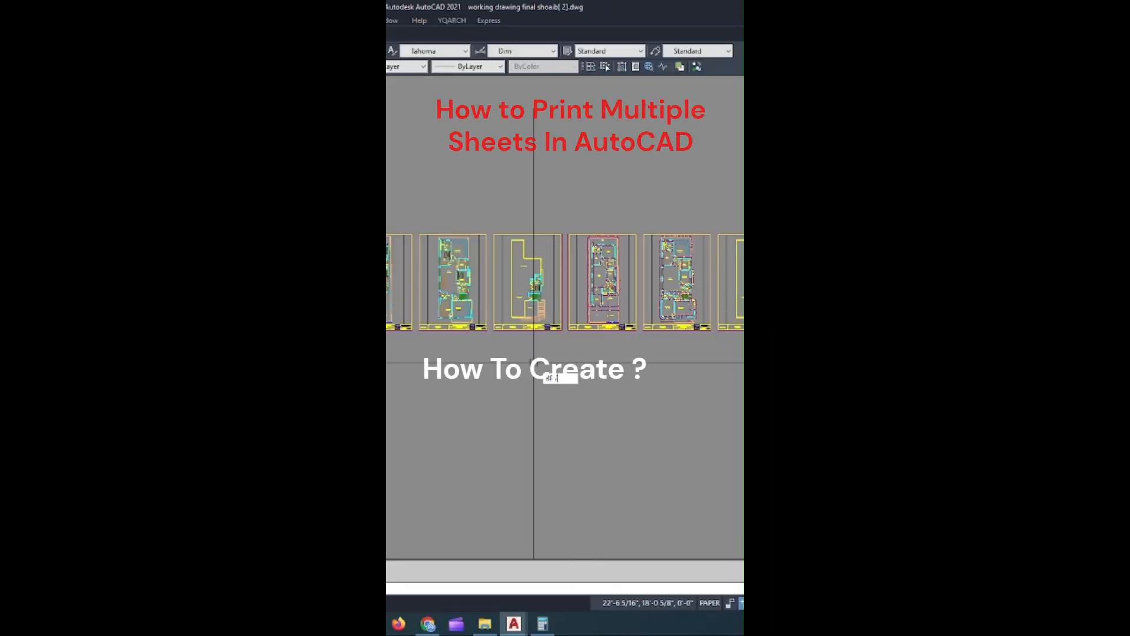
Step: Start a batch plot to PDF with the BPT command and pick a sheet border to define the frame layer
{"action": "key", "text": "Return"}
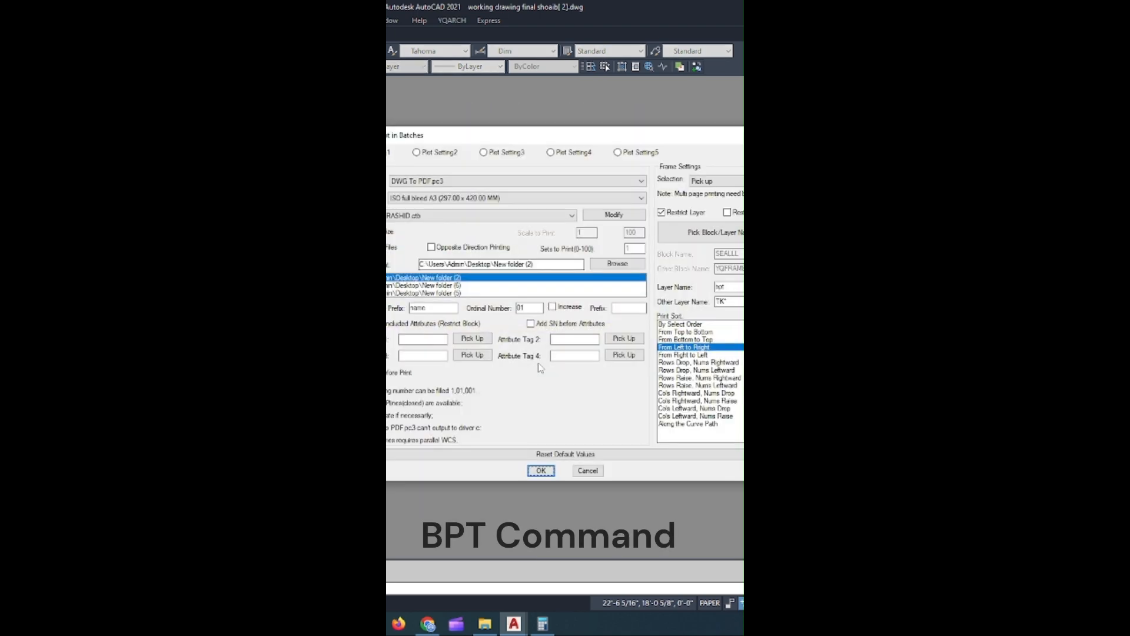
{"action": "left_click", "coordinate": [677, 238]}
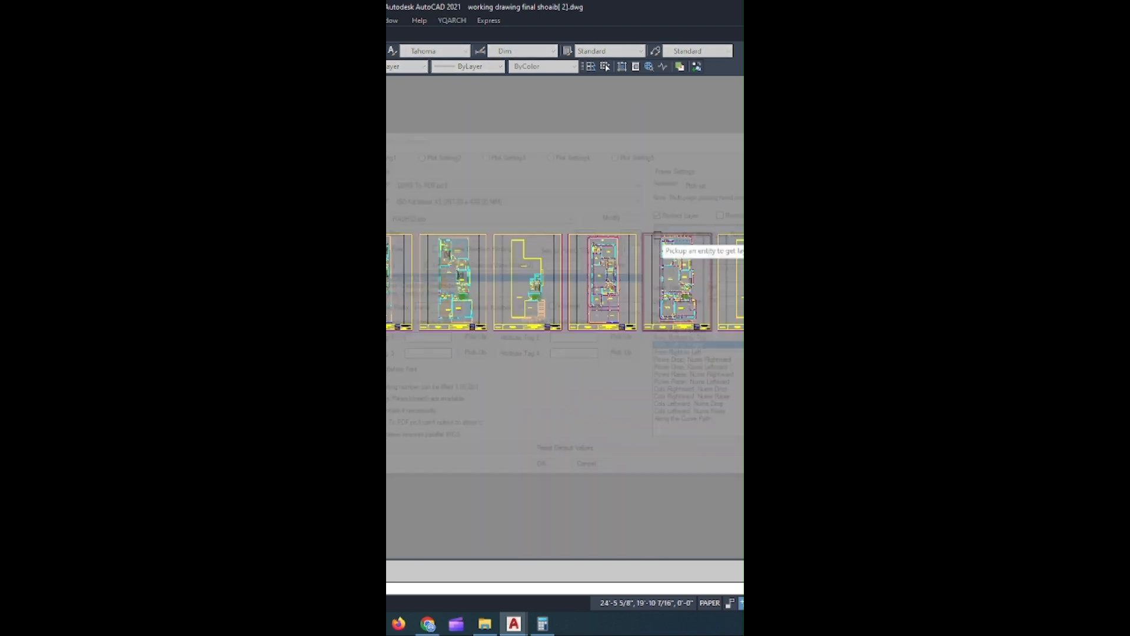
{"action": "left_click", "coordinate": [542, 289]}
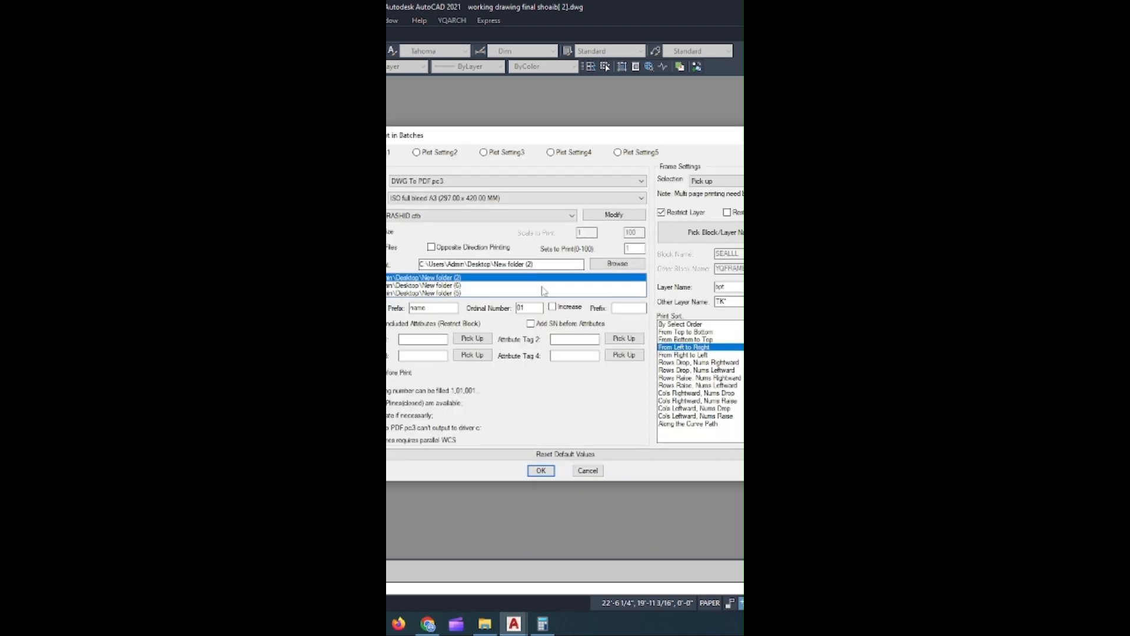
{"action": "left_click", "coordinate": [541, 471]}
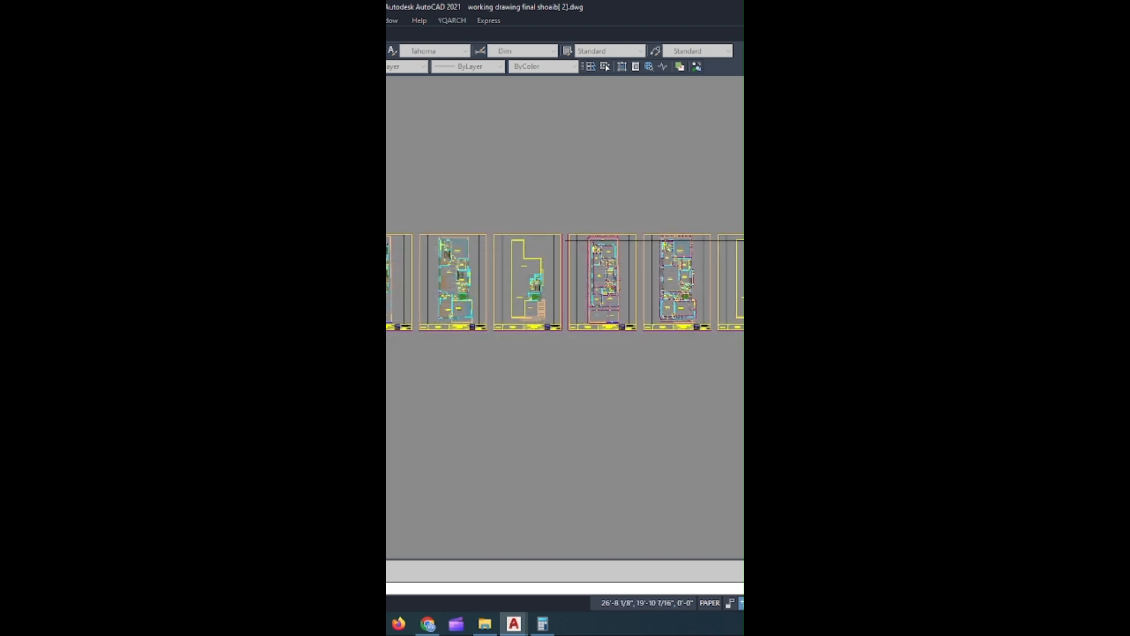
Step: Select the row of layout sheets for the batch plot and check the cover sheet's plot preview
{"action": "left_click", "coordinate": [386, 366]}
{"action": "key", "text": "Return"}
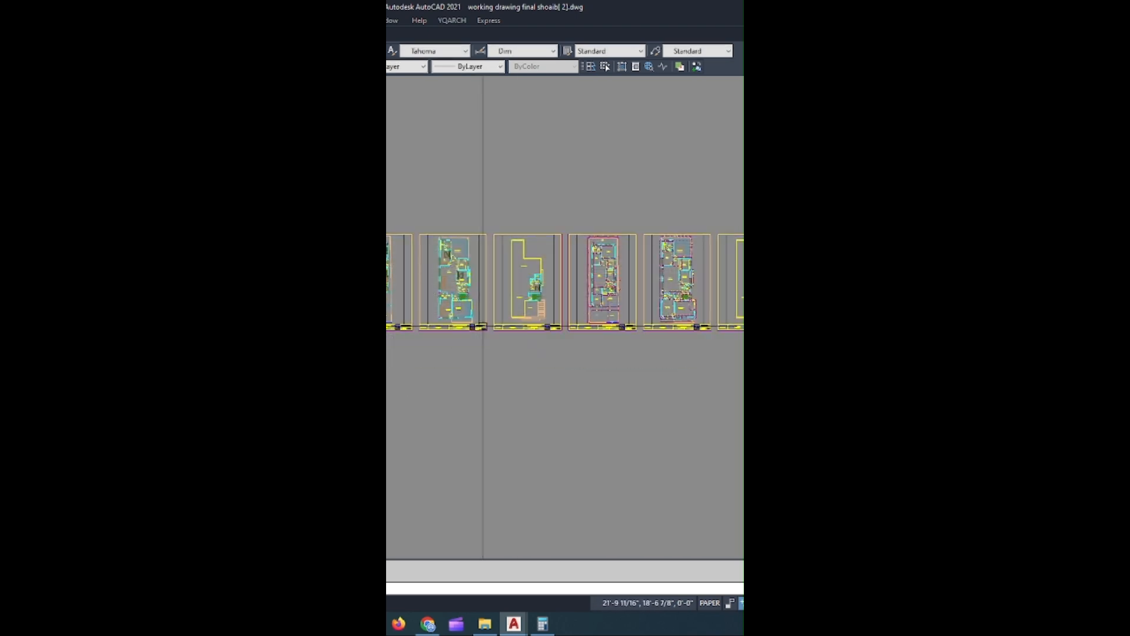
{"action": "left_click", "coordinate": [540, 471]}
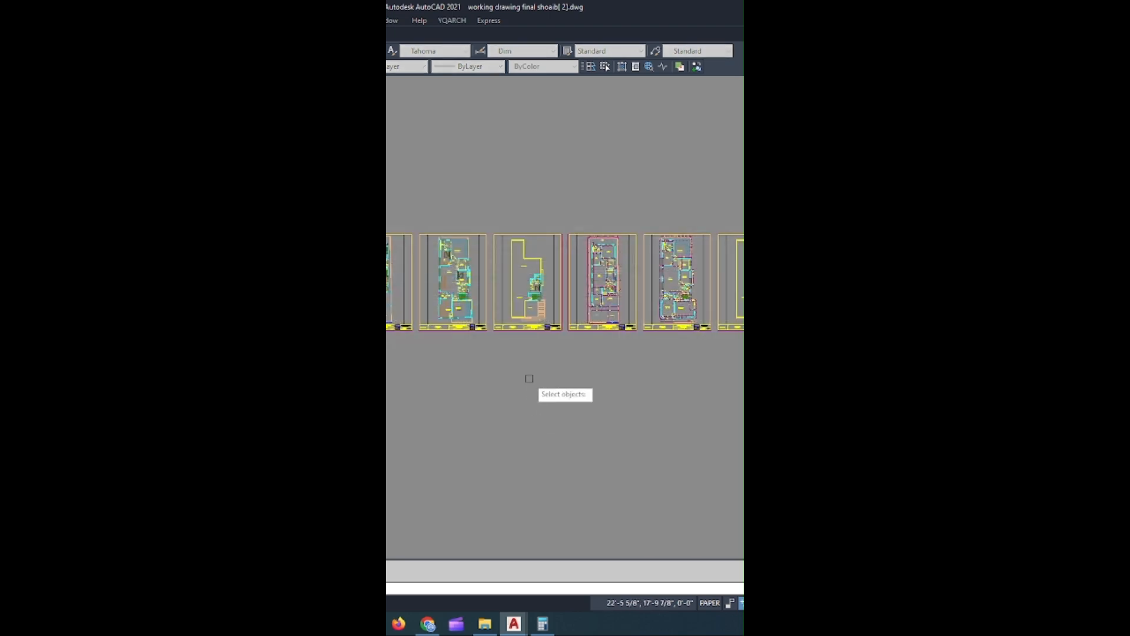
{"action": "left_click", "coordinate": [541, 344]}
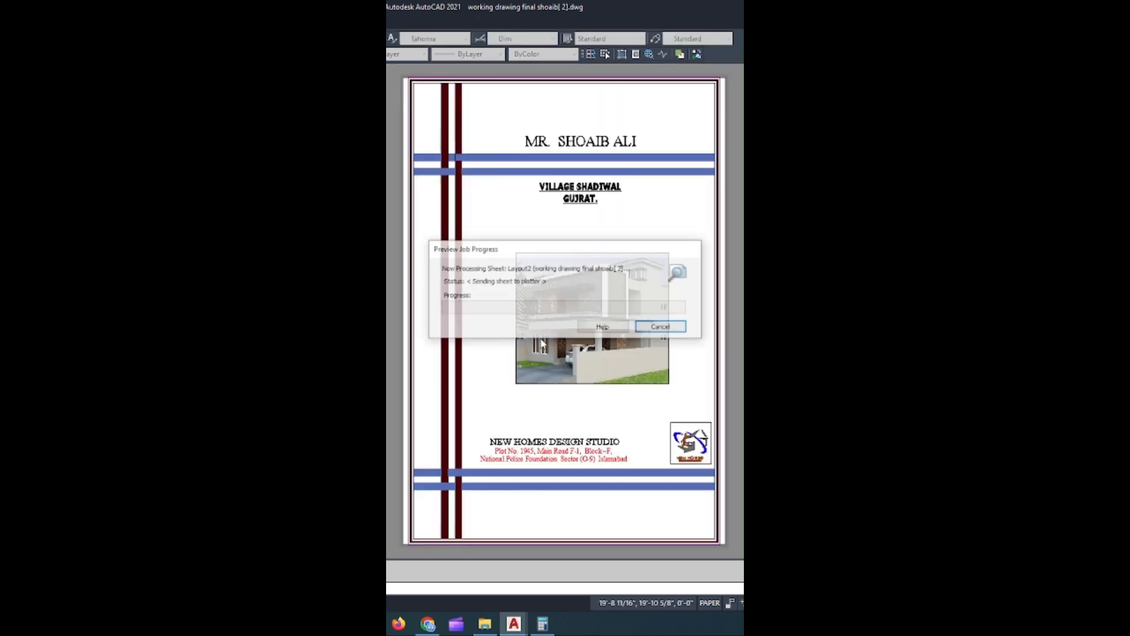
{"action": "right_click", "coordinate": [519, 249]}
{"action": "key", "text": "Escape"}
{"action": "left_click", "coordinate": [551, 305]}
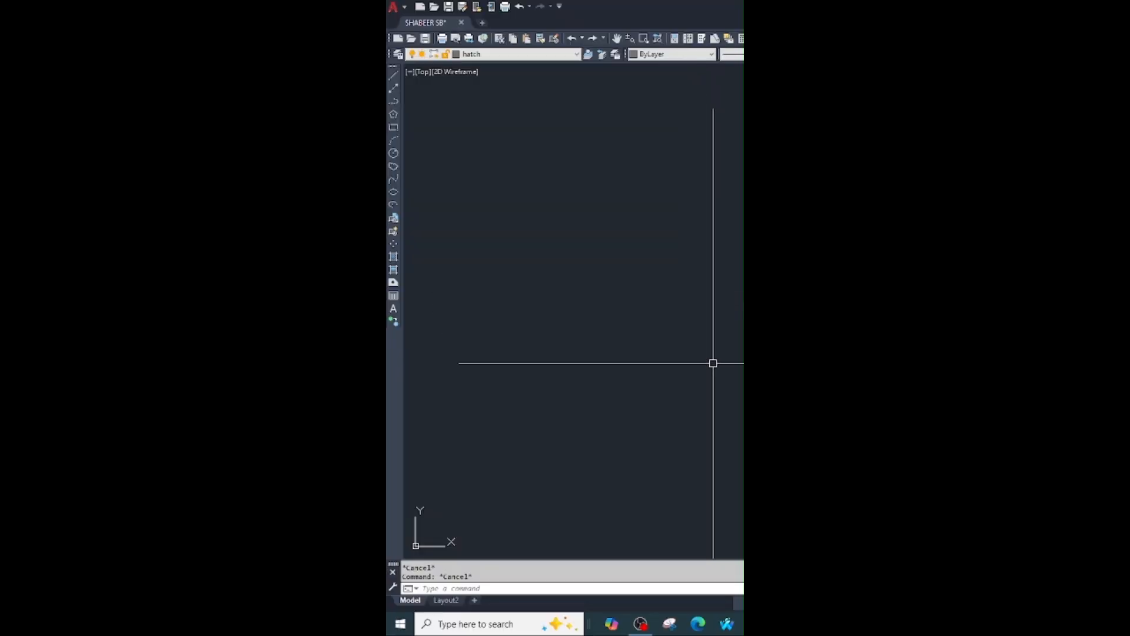
Step: Show the menu bar through the Quick Access Toolbar customization options
{"action": "left_click", "coordinate": [560, 8]}
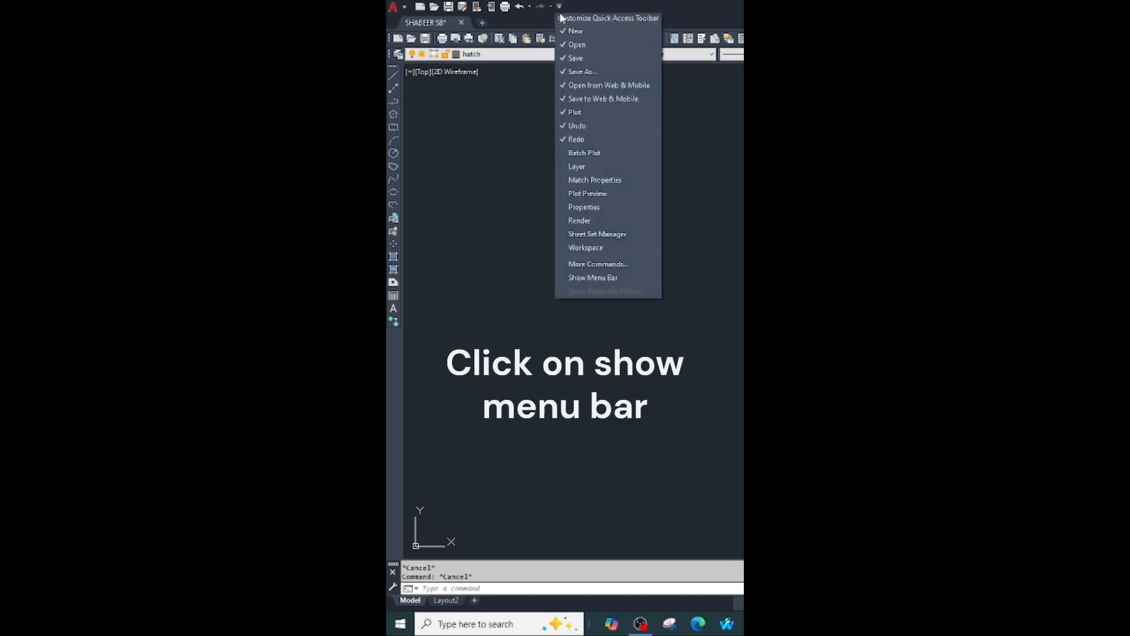
{"action": "left_click", "coordinate": [588, 277]}
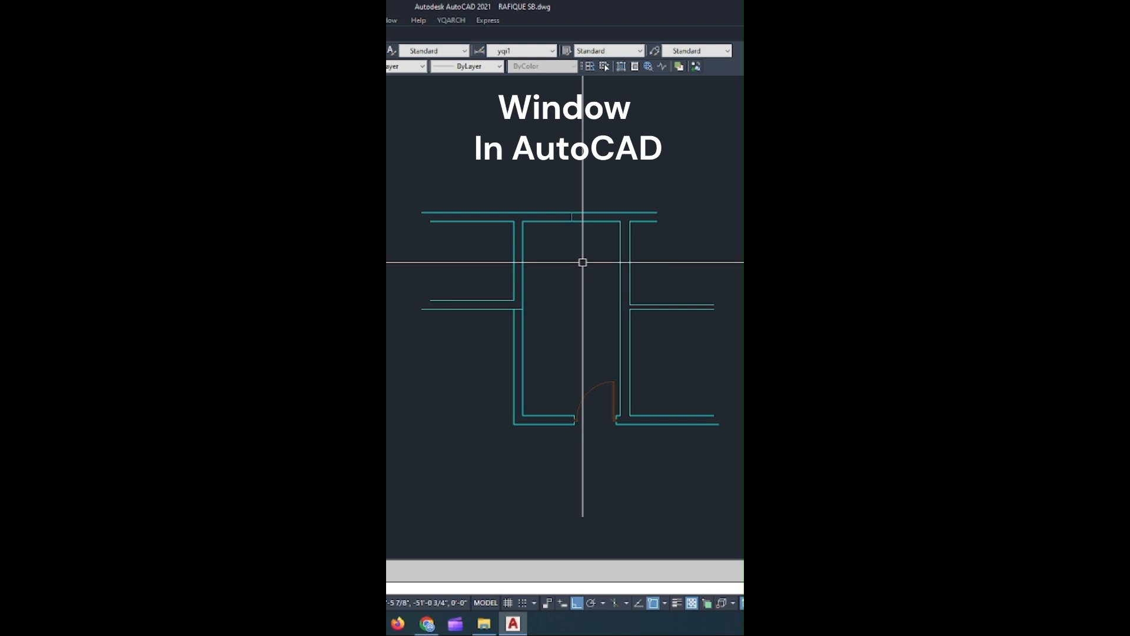
Step: Offset the short centre line in the room's upper wall to both sides as window jambs and delete the original line
{"action": "key", "text": "Return"}
{"action": "left_click", "coordinate": [571, 217]}
{"action": "left_click", "coordinate": [569, 217]}
{"action": "key", "text": "space"}
{"action": "left_click", "coordinate": [572, 216]}
{"action": "key", "text": "Delete"}
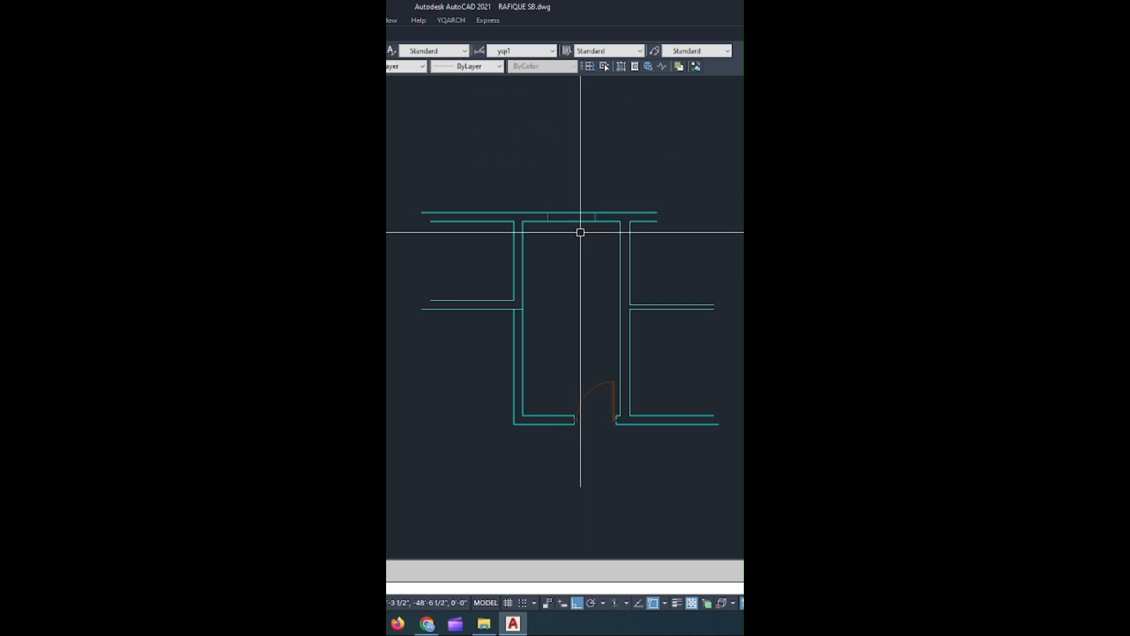
Step: Trim both upper wall lines between the two jamb lines to open the window gap
{"action": "type", "text": "tr"}
{"action": "key", "text": "space"}
{"action": "key", "text": "space"}
{"action": "left_click", "coordinate": [577, 195]}
{"action": "key", "text": "space"}
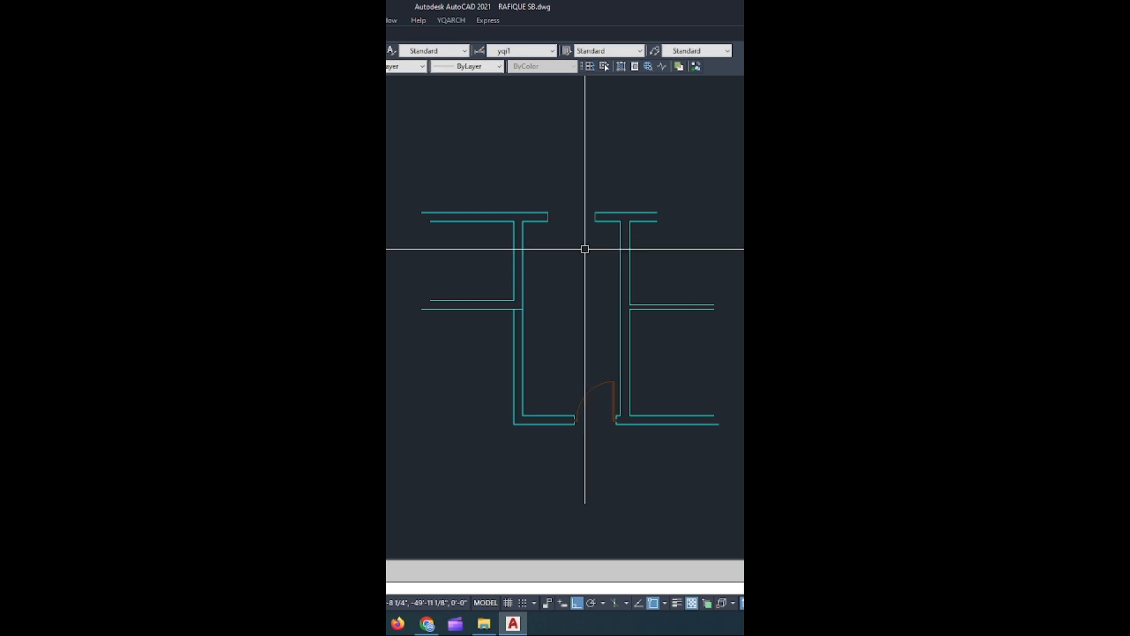
Step: Draw the window lines across the upper wall opening along both wall faces and through its middle
{"action": "type", "text": "l"}
{"action": "key", "text": "space"}
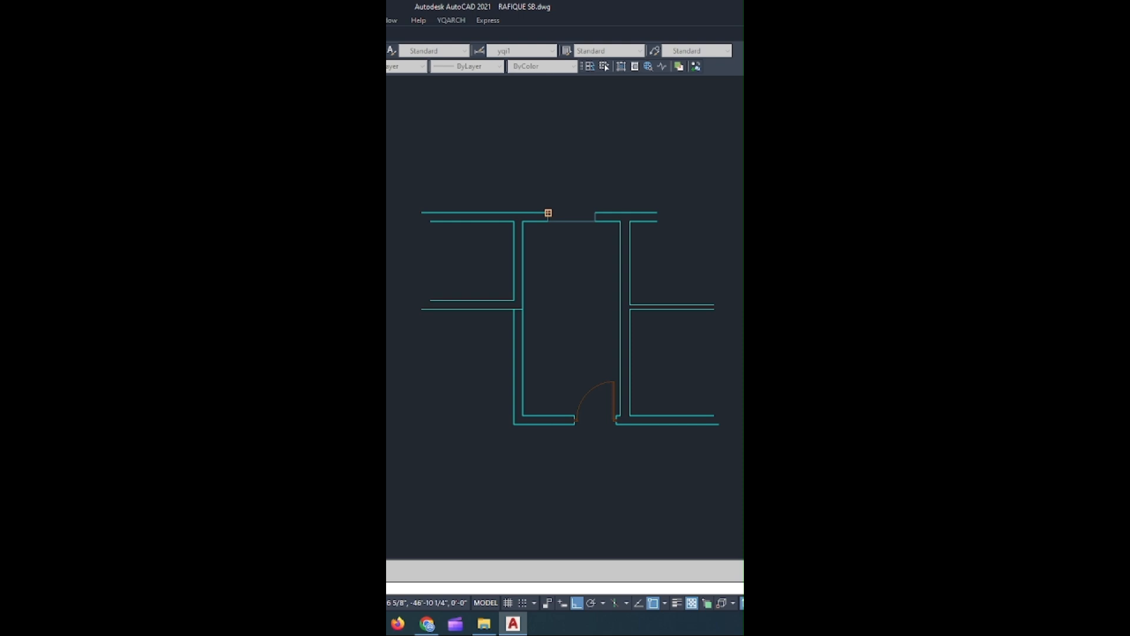
{"action": "left_click", "coordinate": [548, 217]}
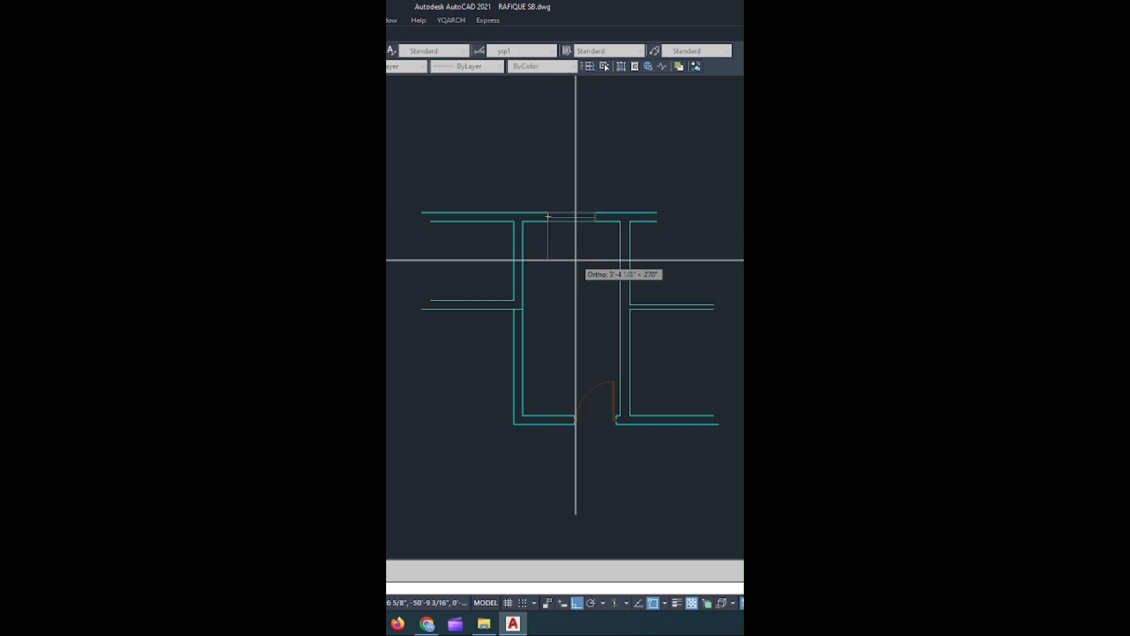
{"action": "key", "text": "Escape"}
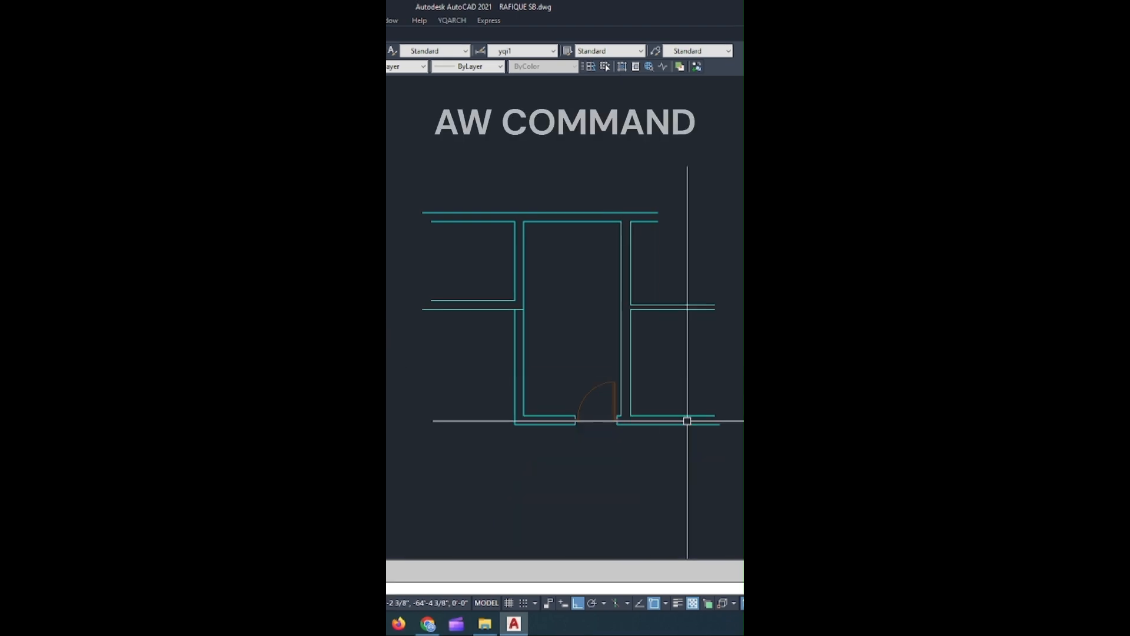
Step: Start a window insertion with the AW command and set its hole width to 48
{"action": "type", "text": "aw"}
{"action": "key", "text": "space"}
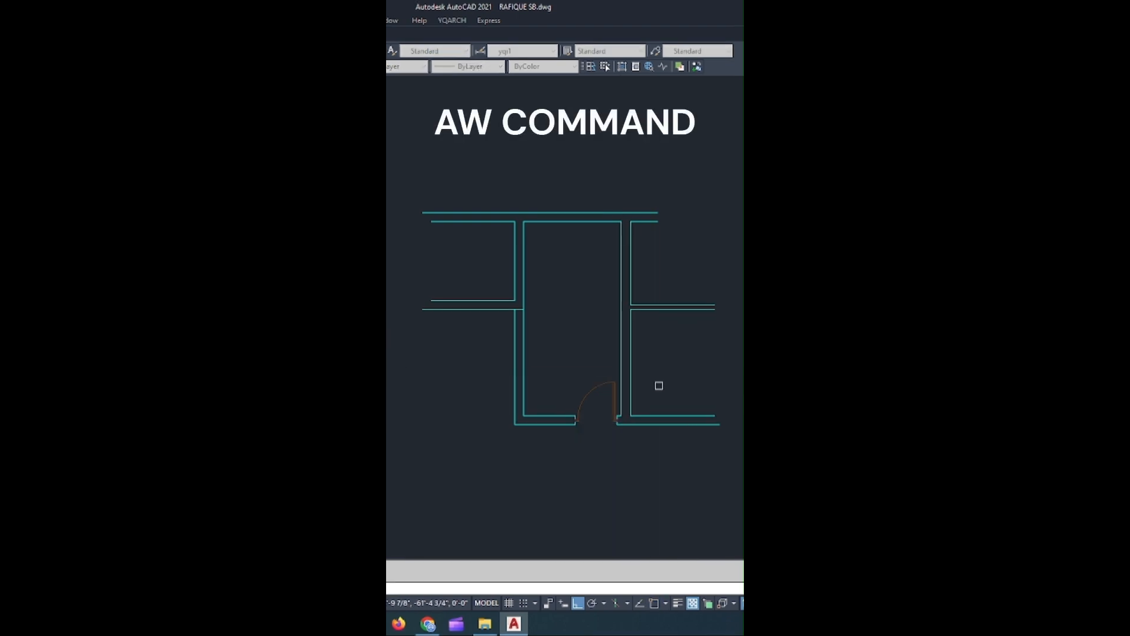
{"action": "left_click", "coordinate": [622, 336]}
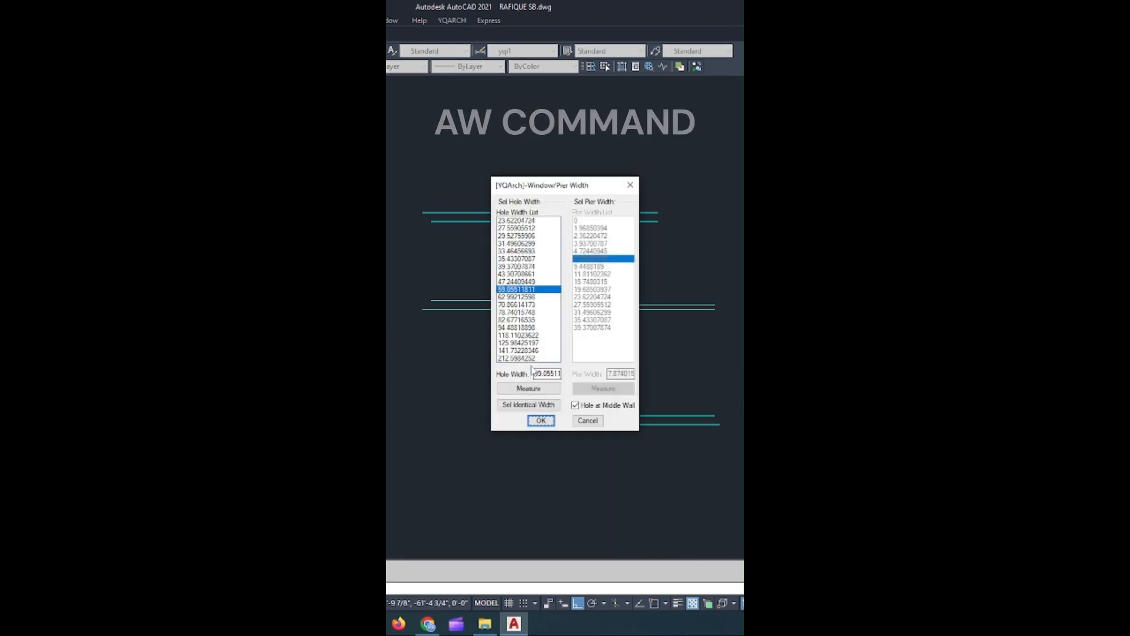
{"action": "left_click", "coordinate": [555, 374]}
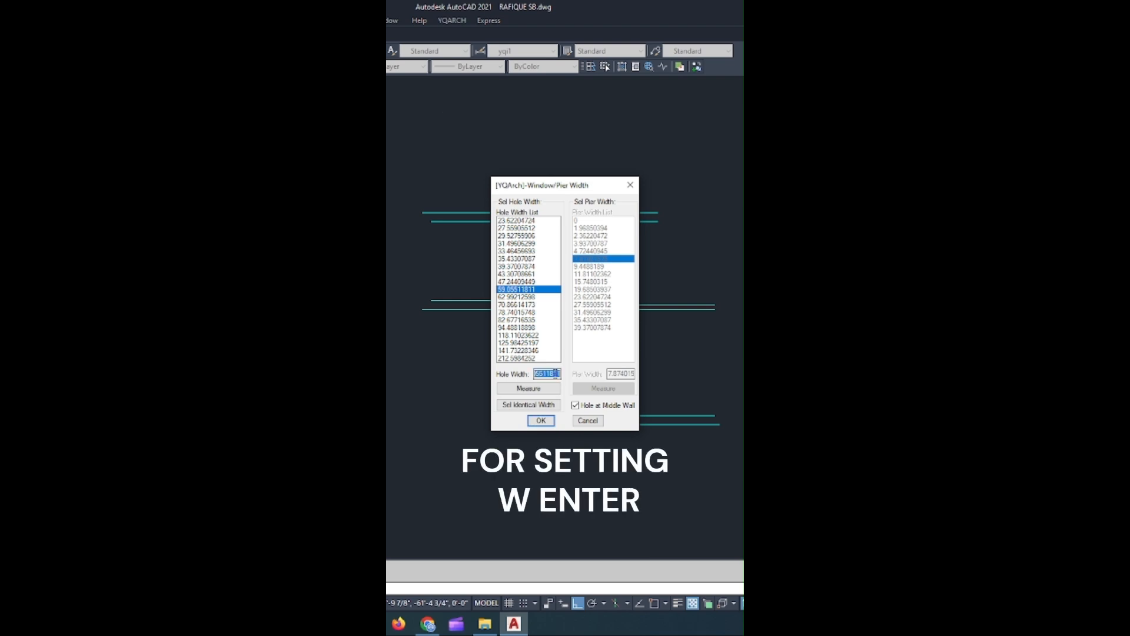
{"action": "type", "text": "48"}
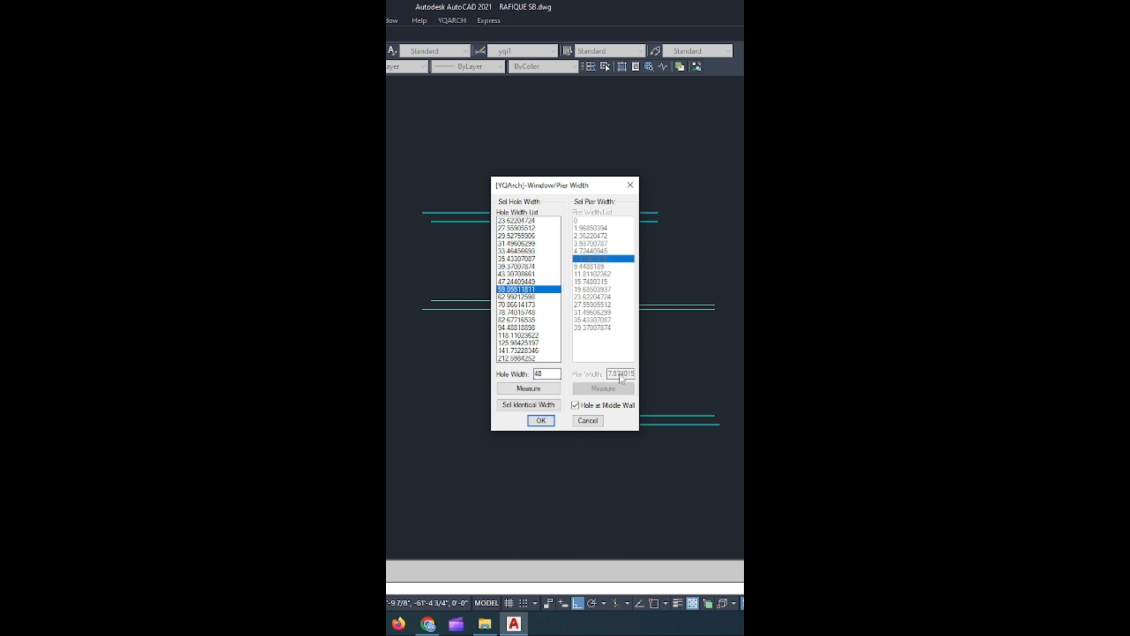
{"action": "left_click", "coordinate": [540, 420]}
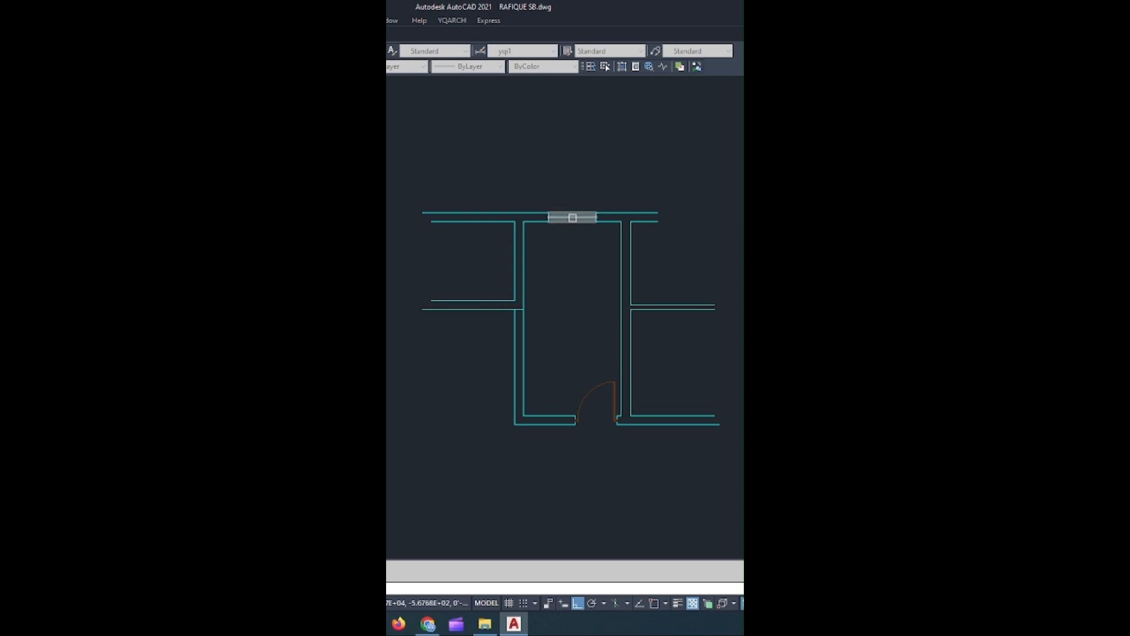